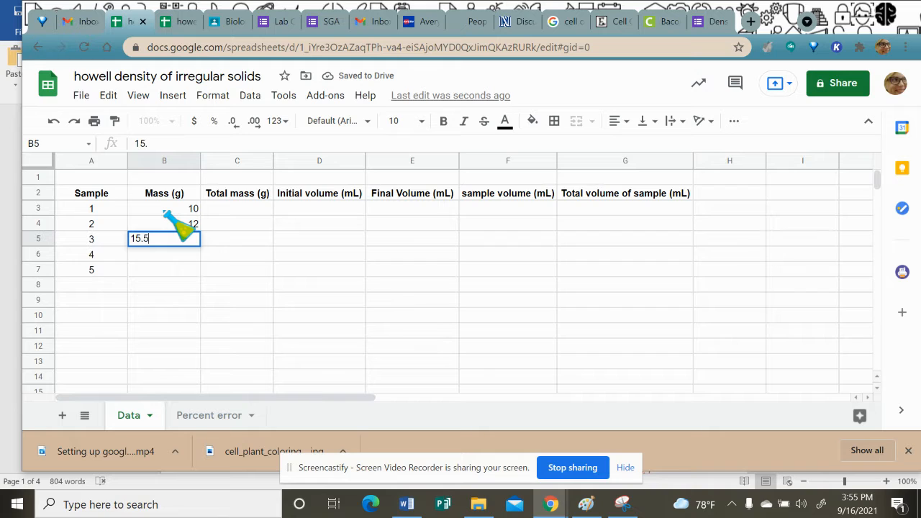
Step: Finish the Mass (g) column by entering 15.5, 9.8 and 10.7 for samples 3, 4 and 5
key("Return")
type("9.8")
key("Return")
type("10.7")
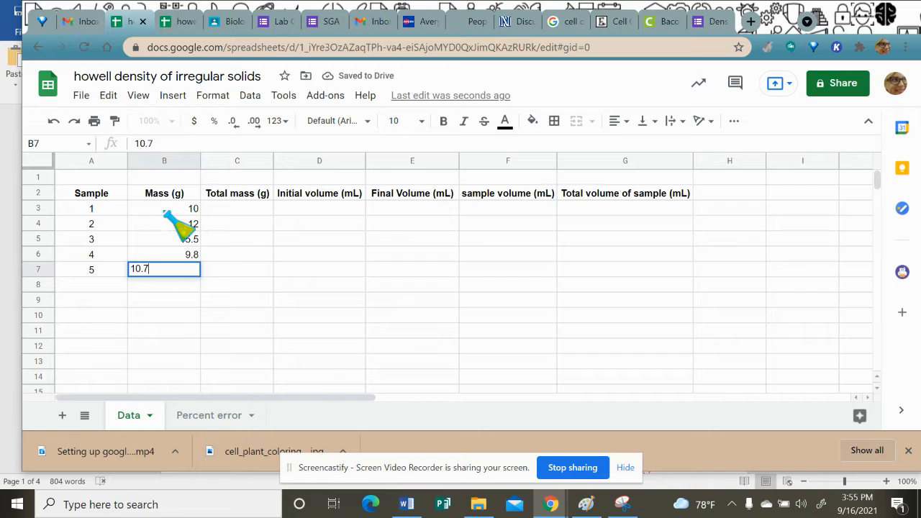
left_click(176, 274)
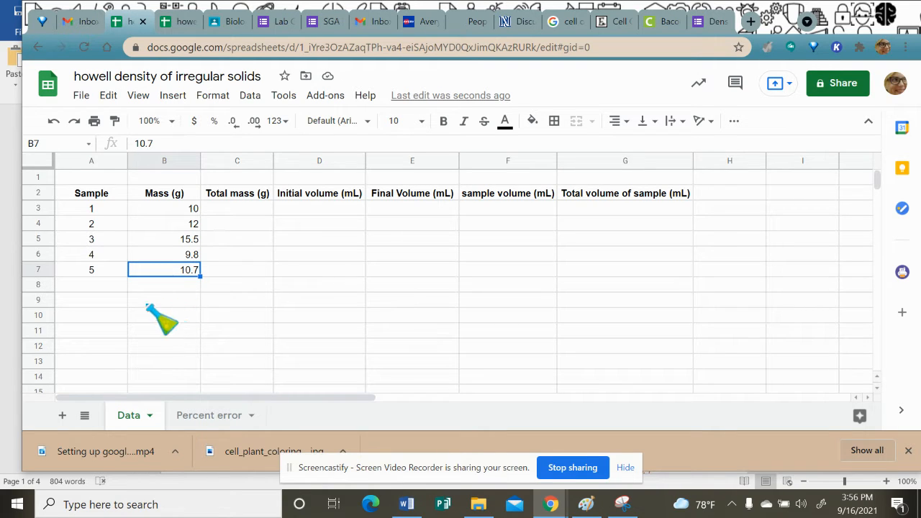
Step: Review the number formats available for the mass and total mass cells B3:C7, including the list of custom number formats
left_click_drag(179, 210, 229, 271)
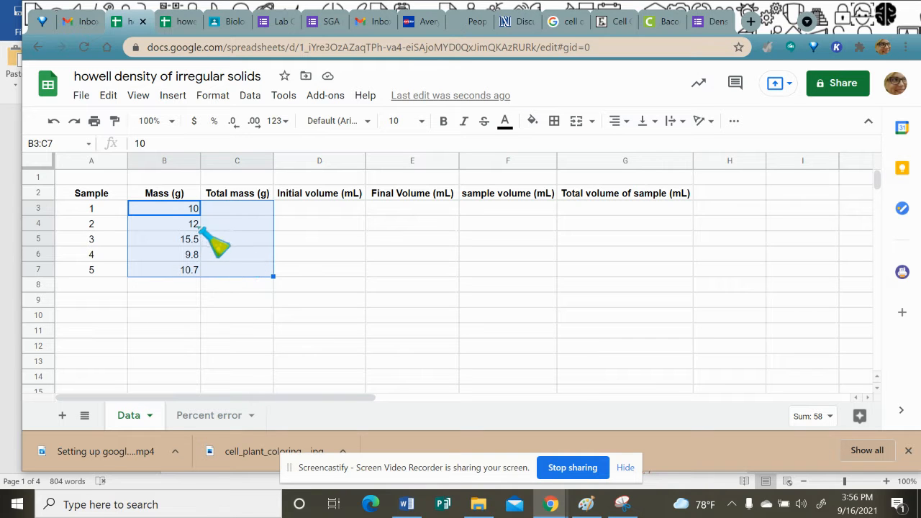
left_click(215, 96)
mouse_move(259, 162)
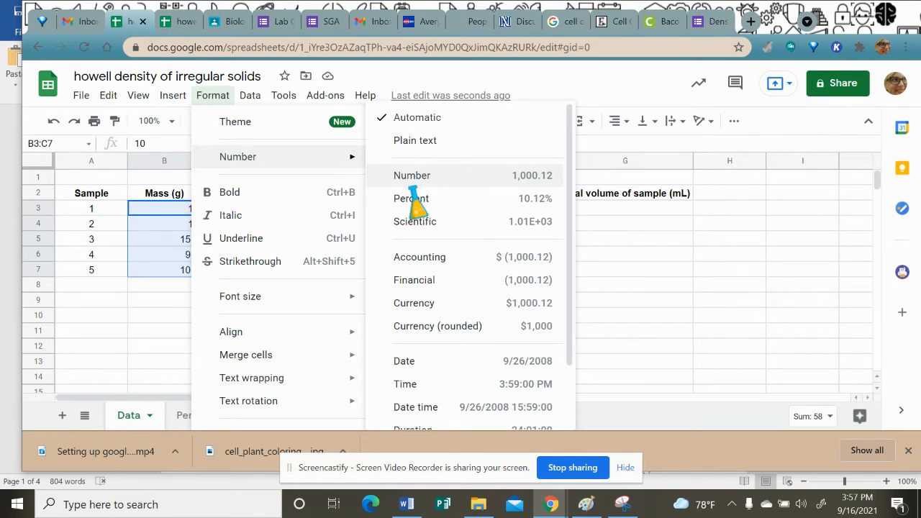
scroll(532, 237, "down", 2)
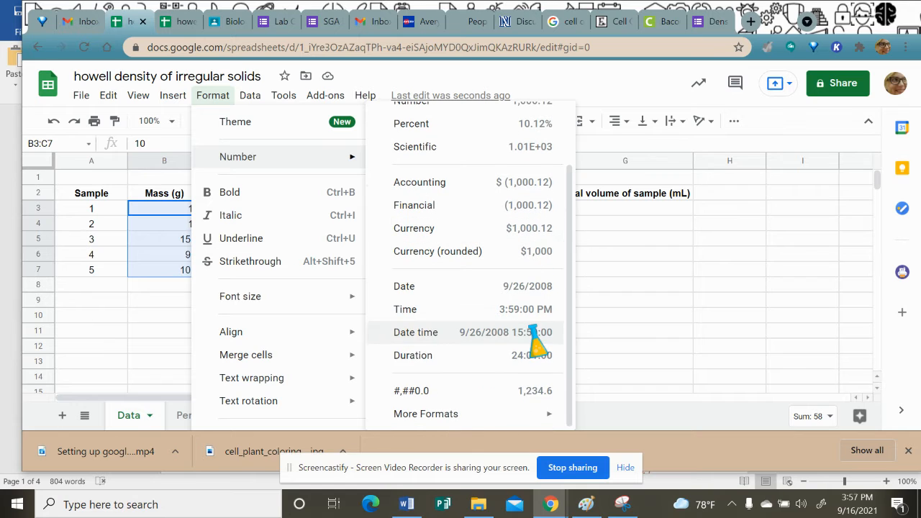
mouse_move(444, 413)
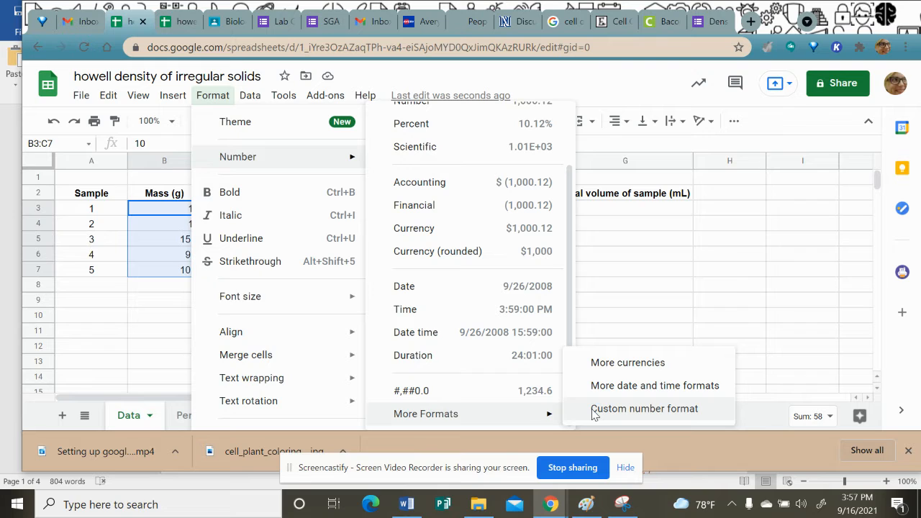
scroll(493, 380, "up", 3)
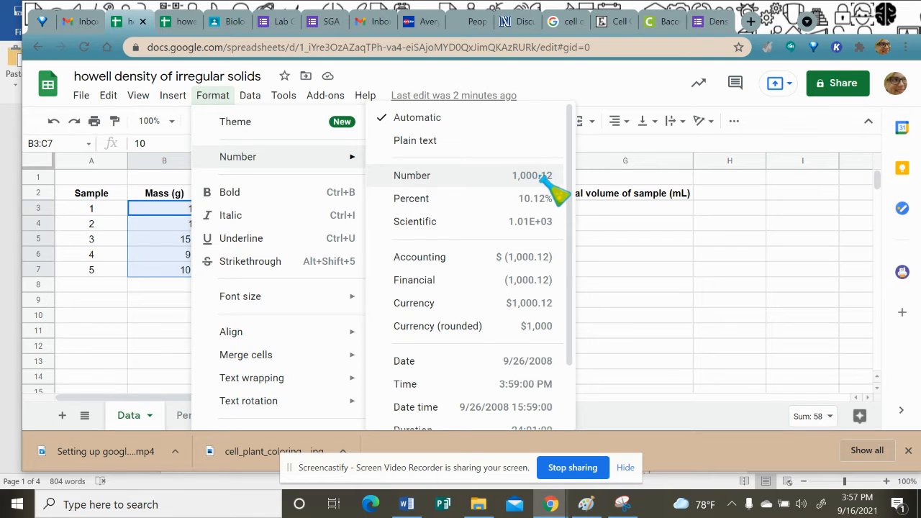
scroll(501, 259, "down", 2)
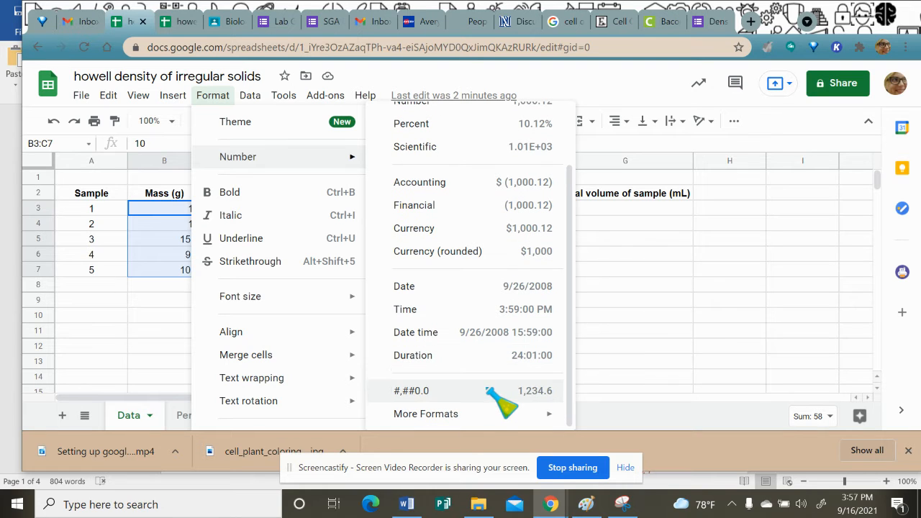
mouse_move(484, 415)
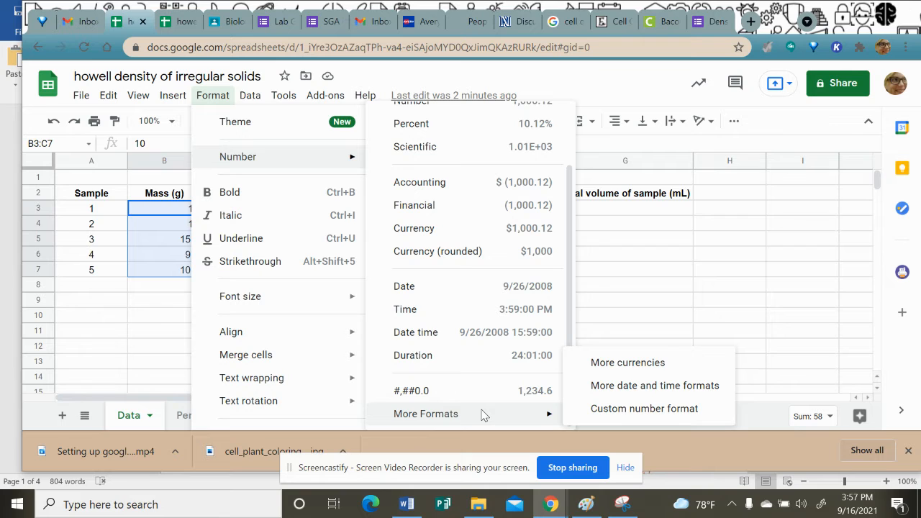
left_click(623, 416)
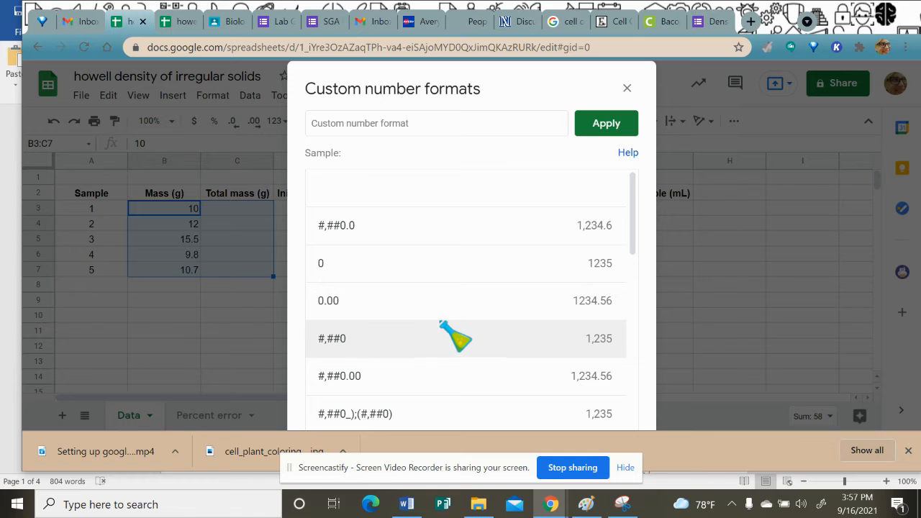
scroll(441, 323, "down", 2)
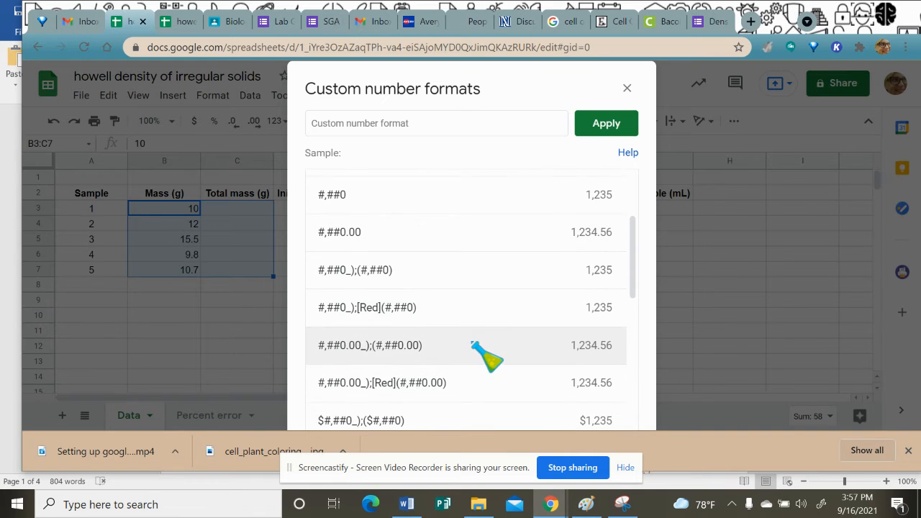
scroll(475, 347, "down", 1)
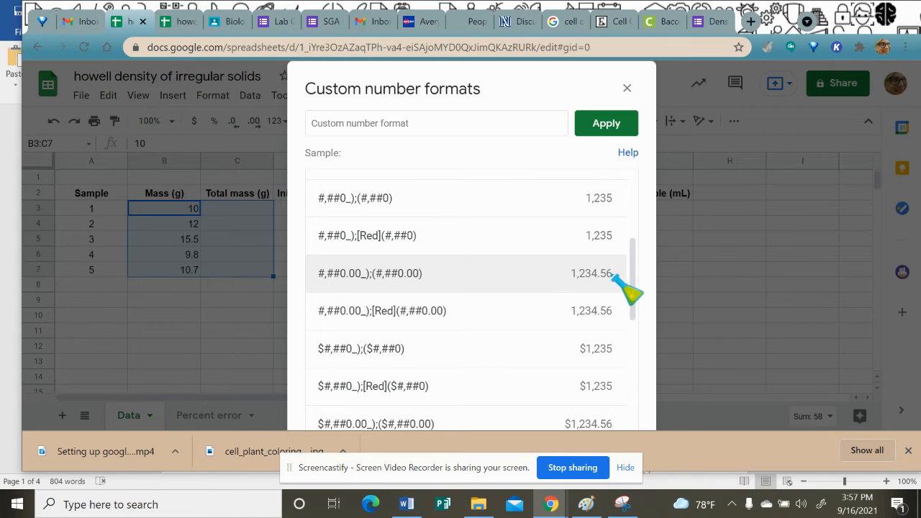
scroll(613, 284, "down", 3)
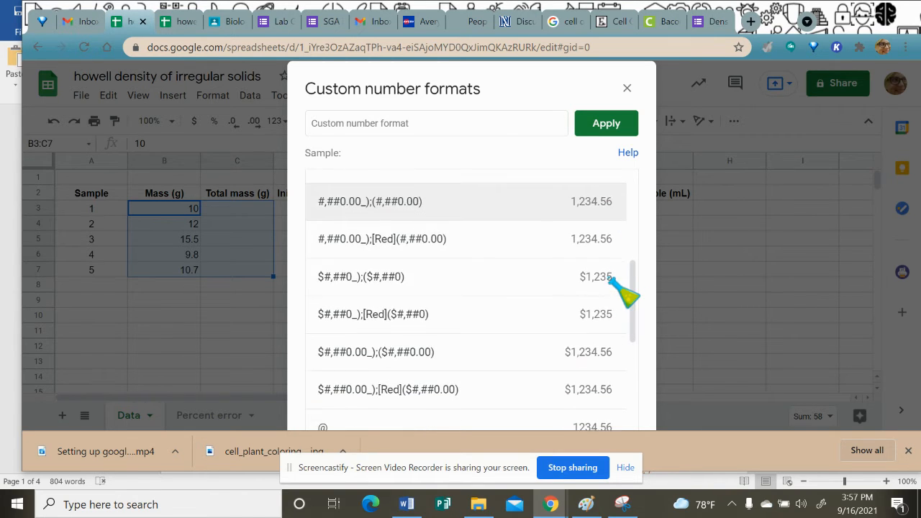
scroll(614, 285, "down", 3)
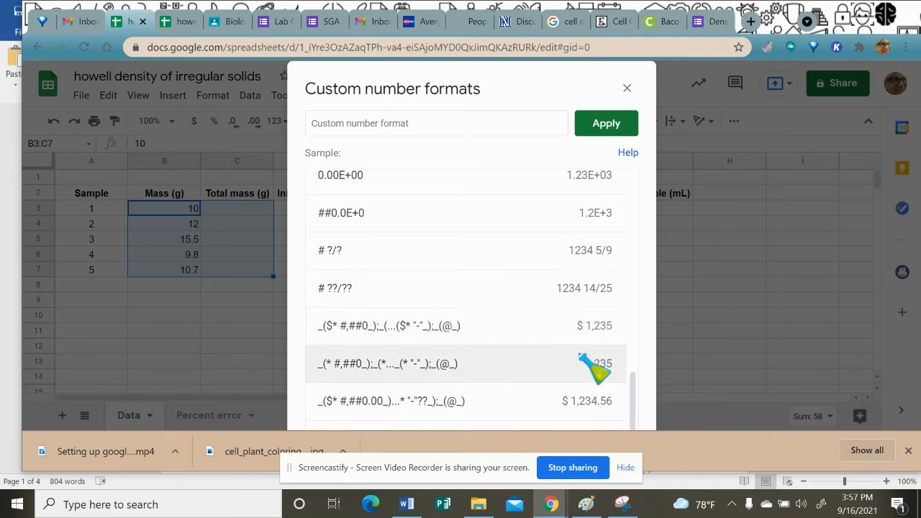
scroll(565, 302, "up", 3)
scroll(564, 291, "up", 7)
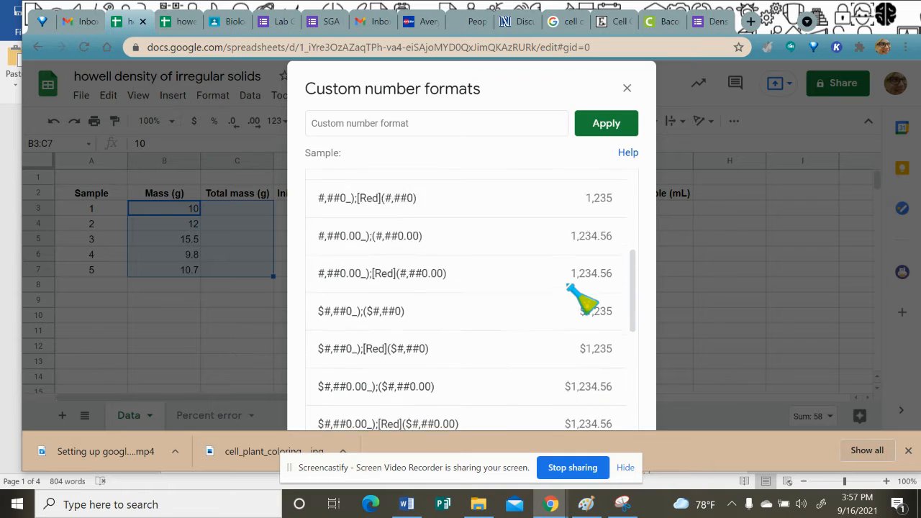
scroll(573, 293, "up", 1)
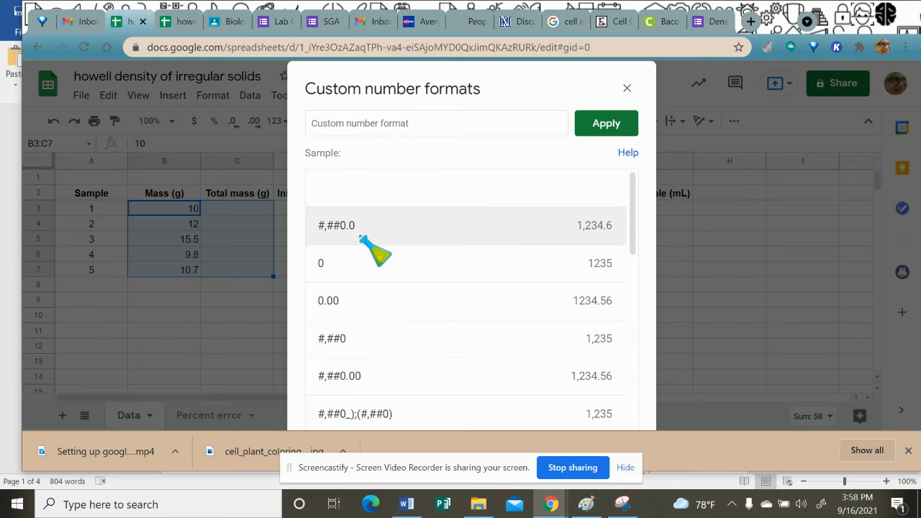
Step: Apply the custom number format "#,##0." to cells B3:C7
left_click(334, 123)
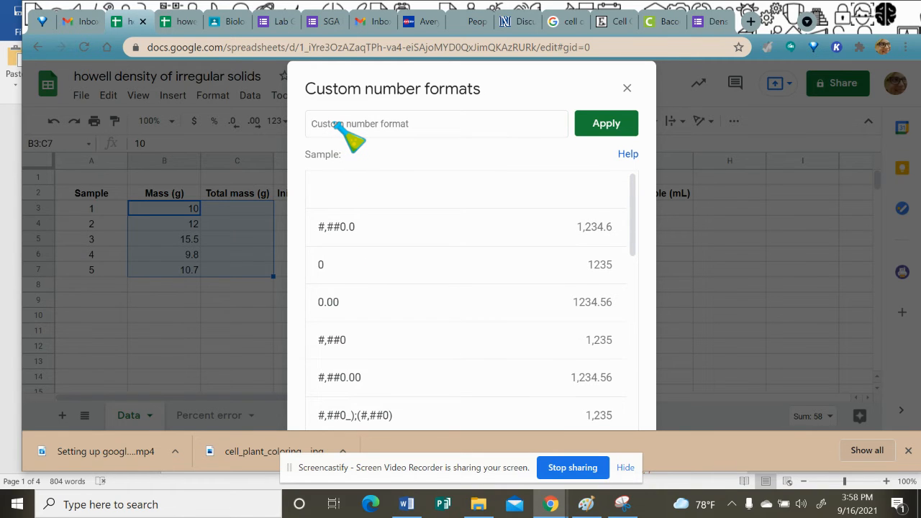
type("#,##0")
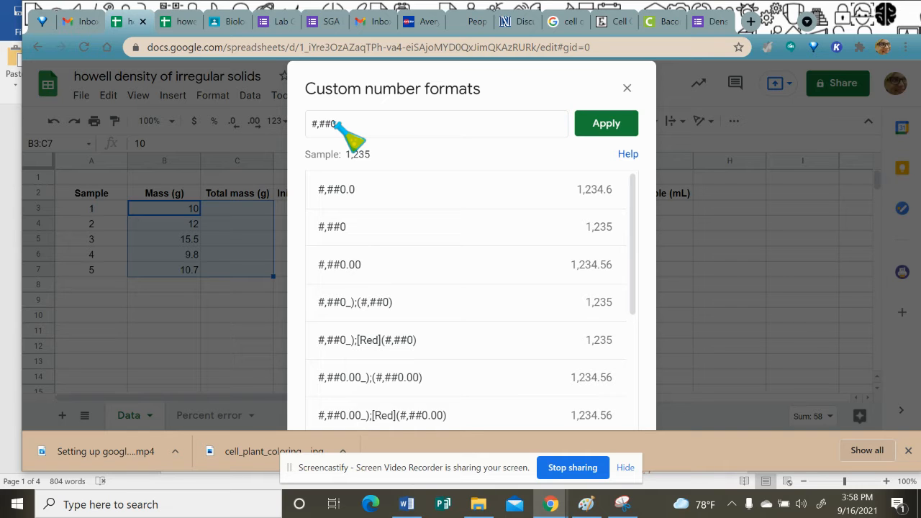
type(".")
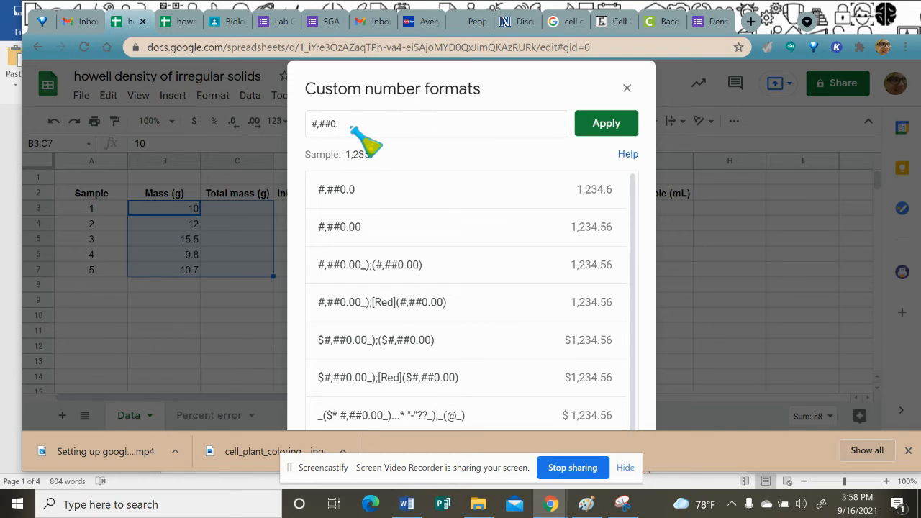
left_click(605, 126)
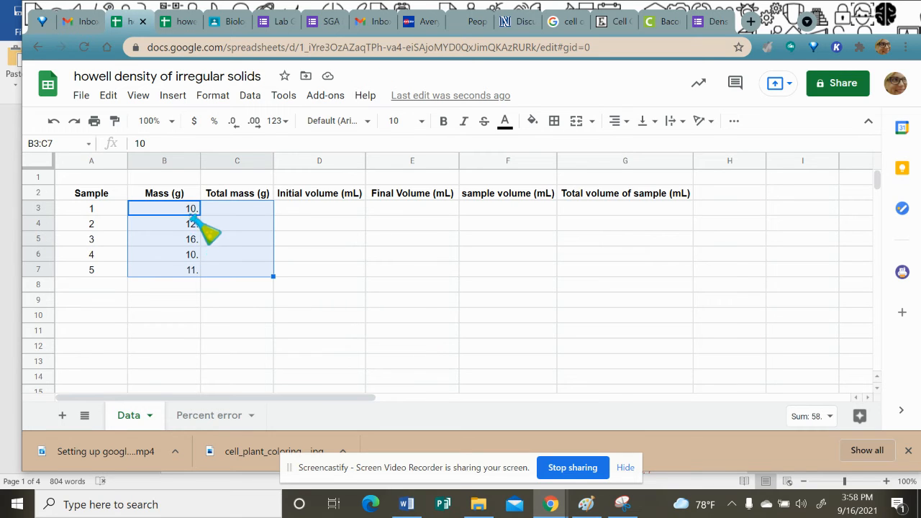
Step: Change the custom number format of cells B3:C7 to "#,##0.0" for one decimal place
left_click_drag(184, 207, 242, 247)
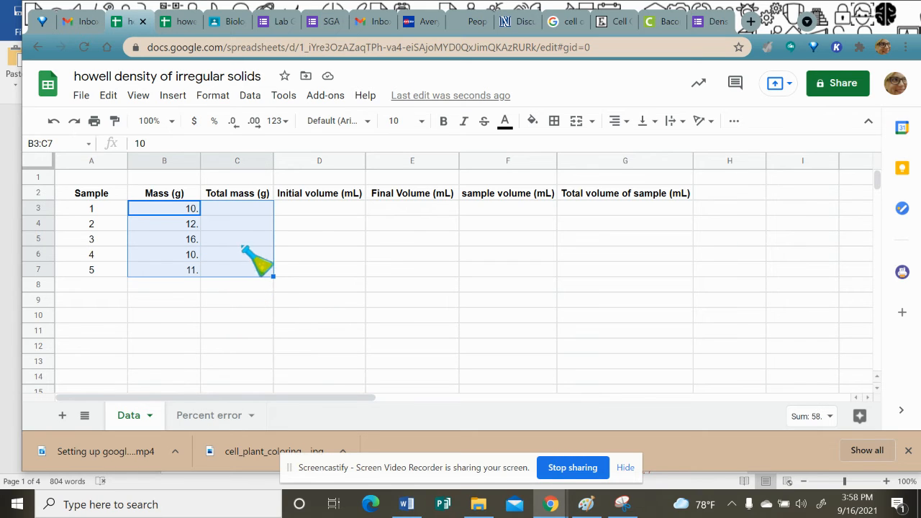
left_click(213, 96)
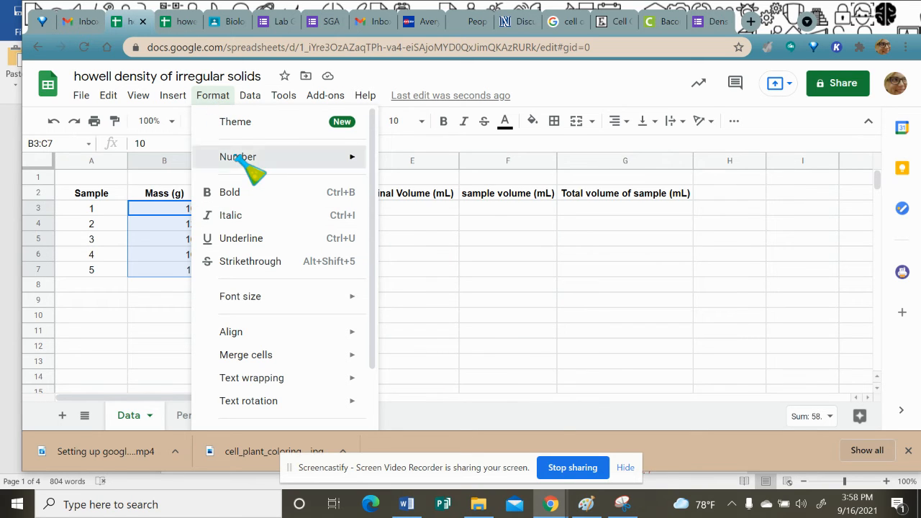
mouse_move(248, 160)
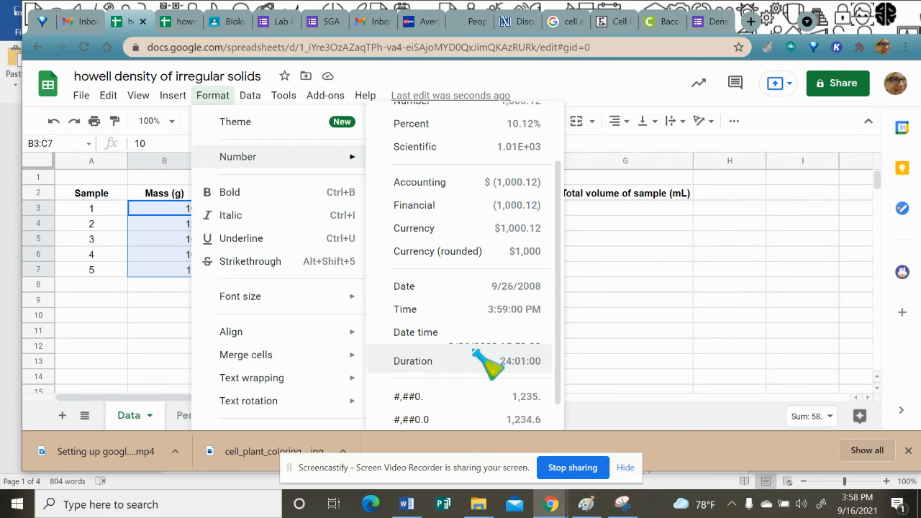
scroll(475, 360, "down", 1)
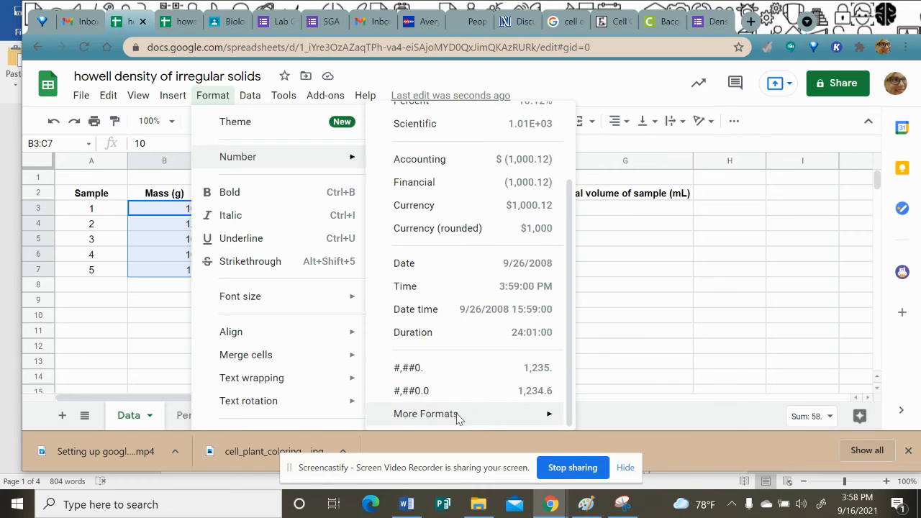
mouse_move(455, 416)
left_click(610, 409)
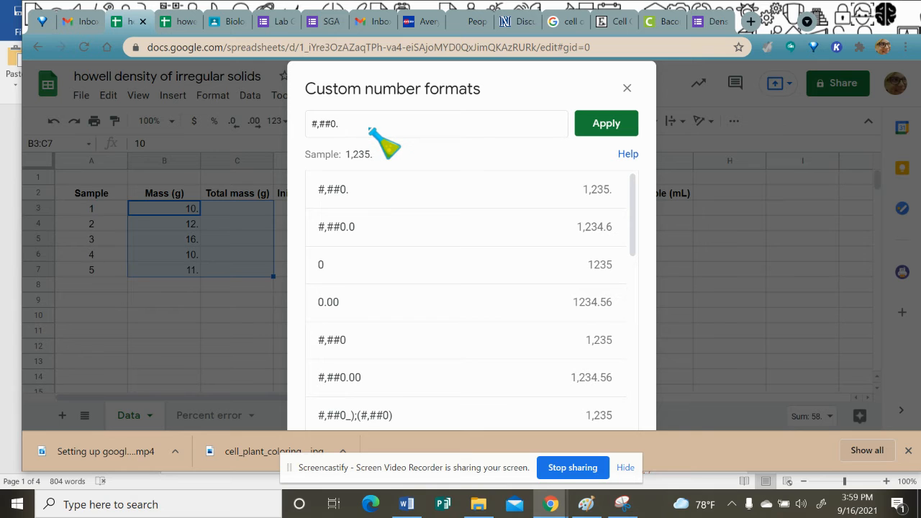
type("0")
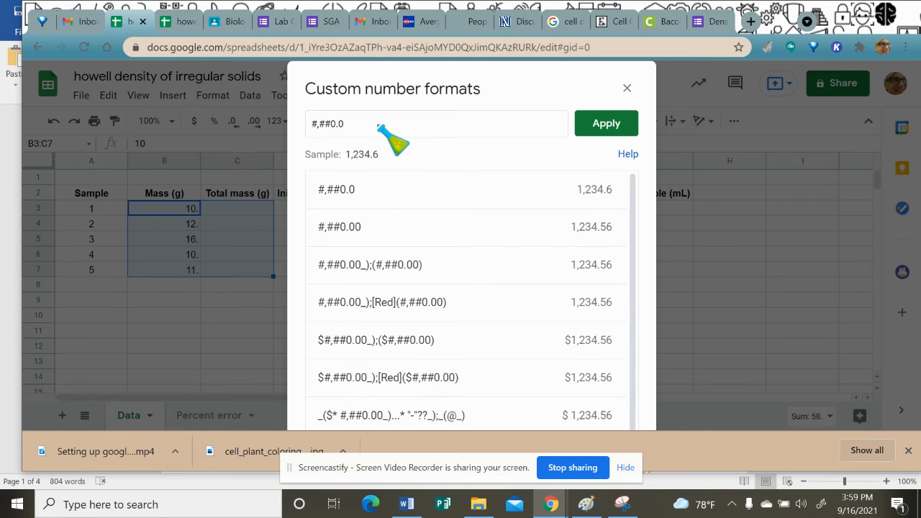
left_click(617, 124)
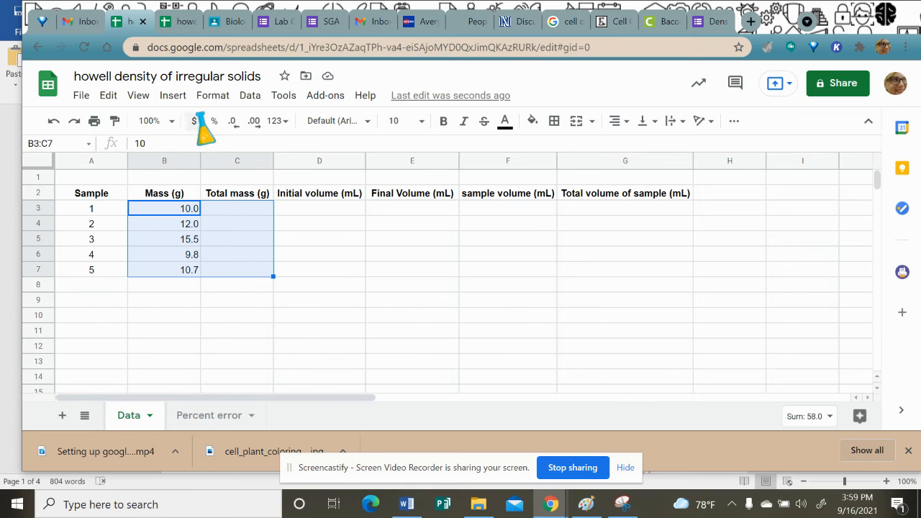
Step: Set the custom number format of cells B3:C7 to "#,##0.00" for two decimal places
left_click(223, 98)
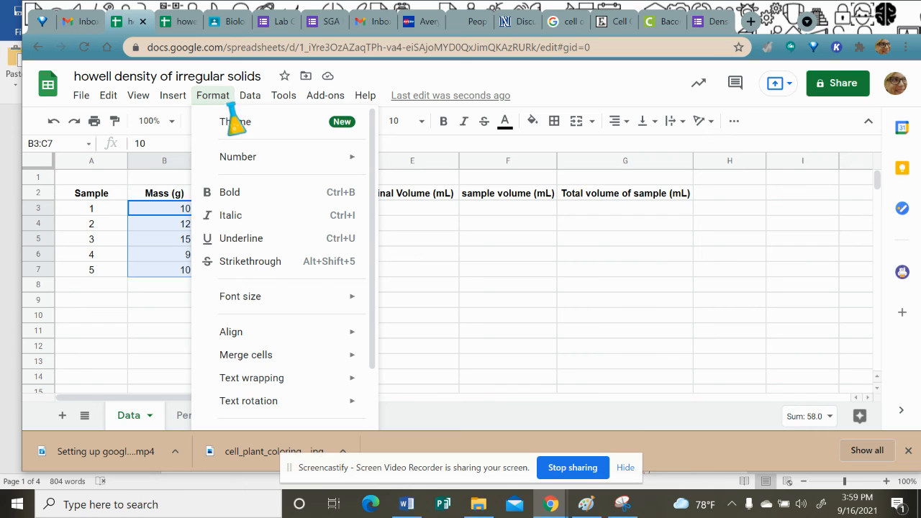
mouse_move(257, 156)
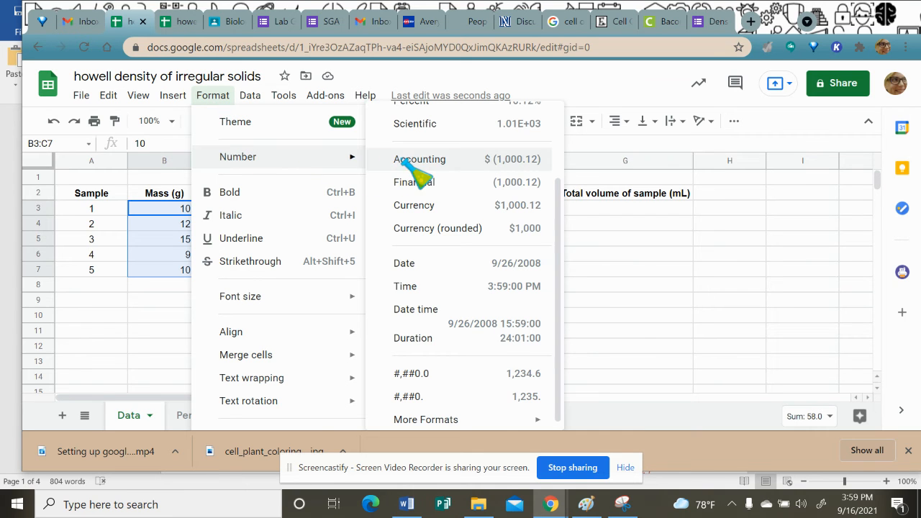
mouse_move(534, 418)
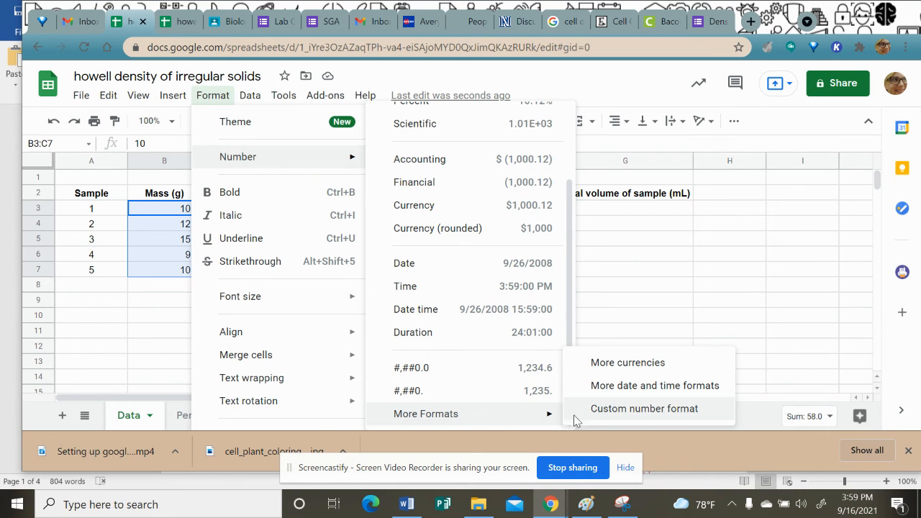
left_click(604, 409)
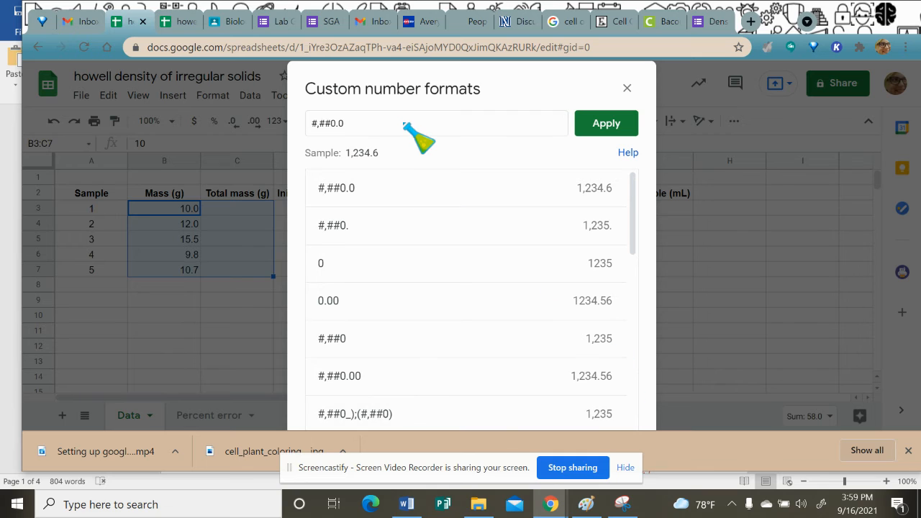
left_click(368, 126)
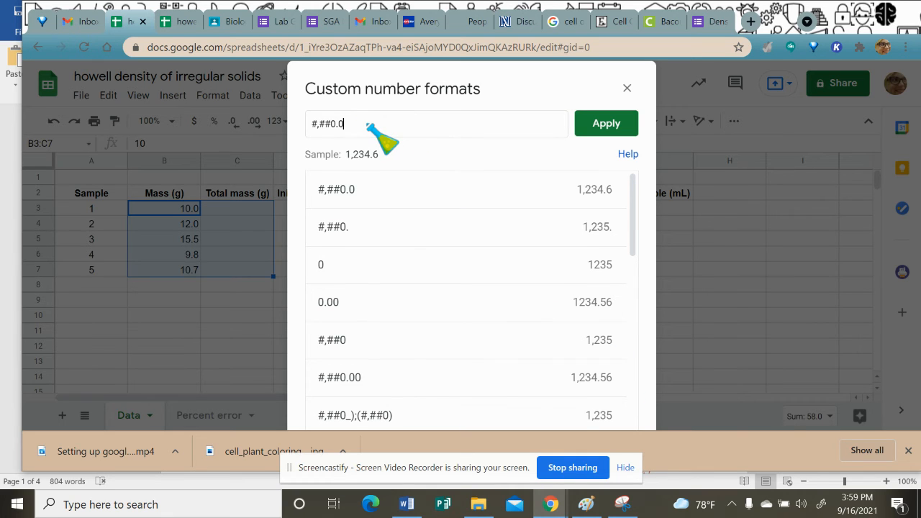
type("0")
left_click(618, 129)
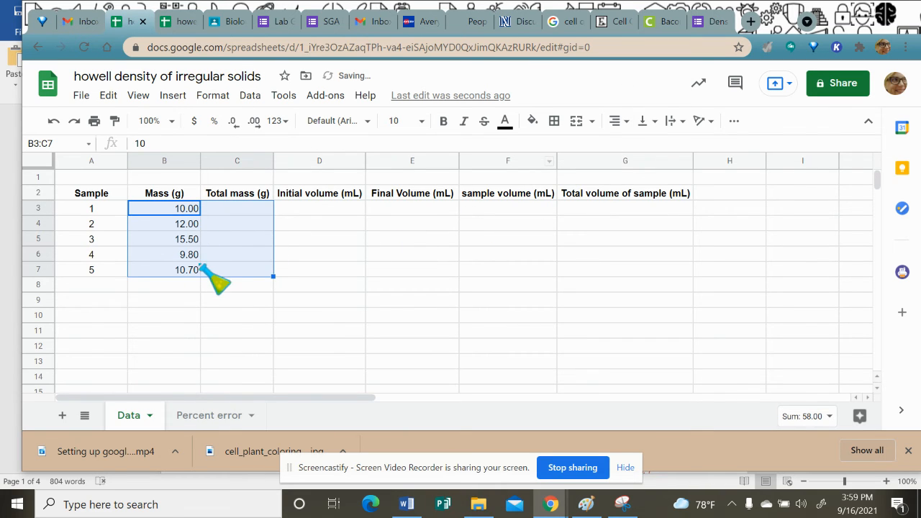
Step: Enter 10 as the total mass for sample 1 in cell C3
left_click(241, 208)
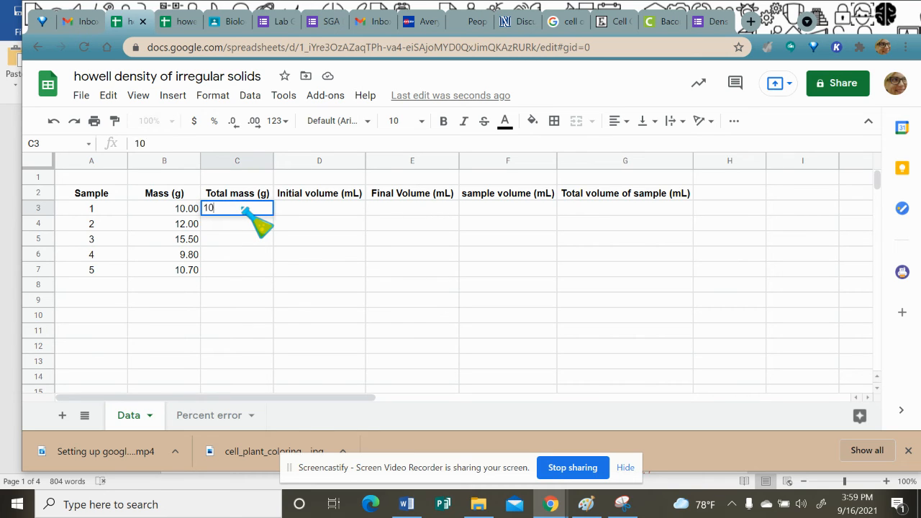
key("Return")
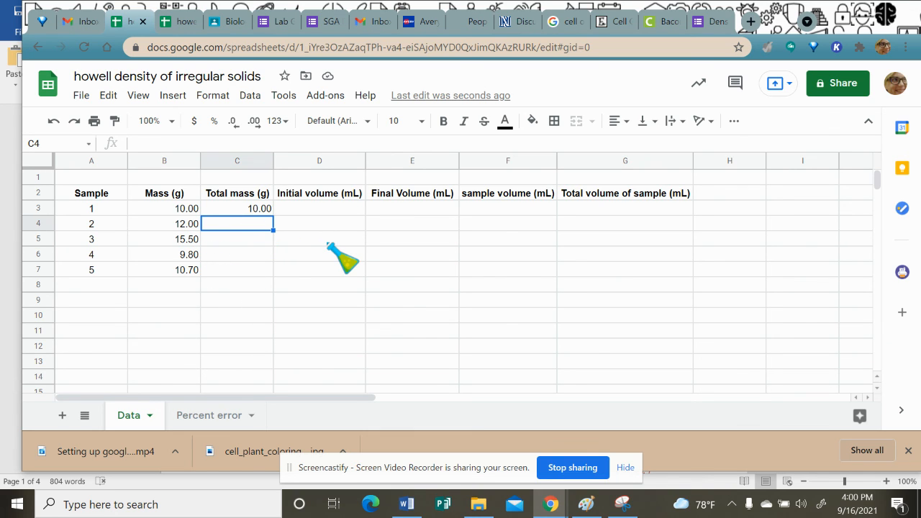
Step: Start the total mass formula for sample 2 in cell C4 with a reference to C3
type("=")
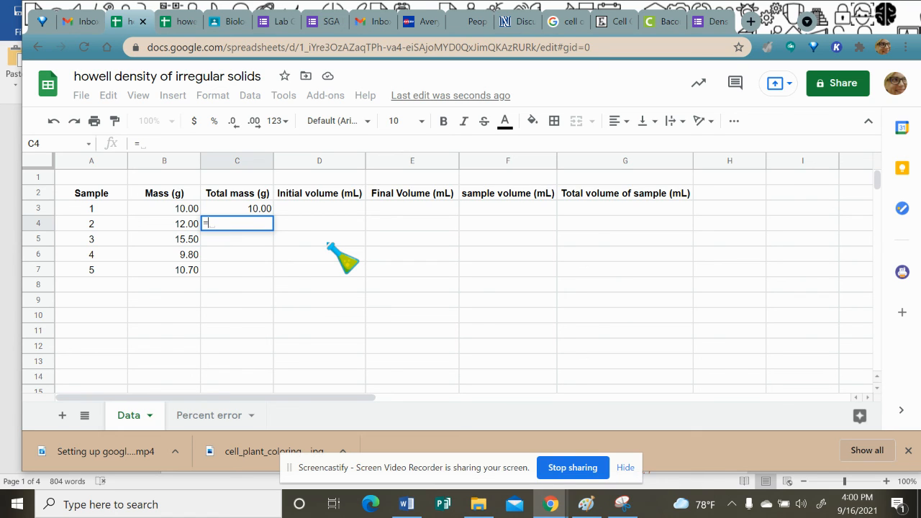
left_click(255, 207)
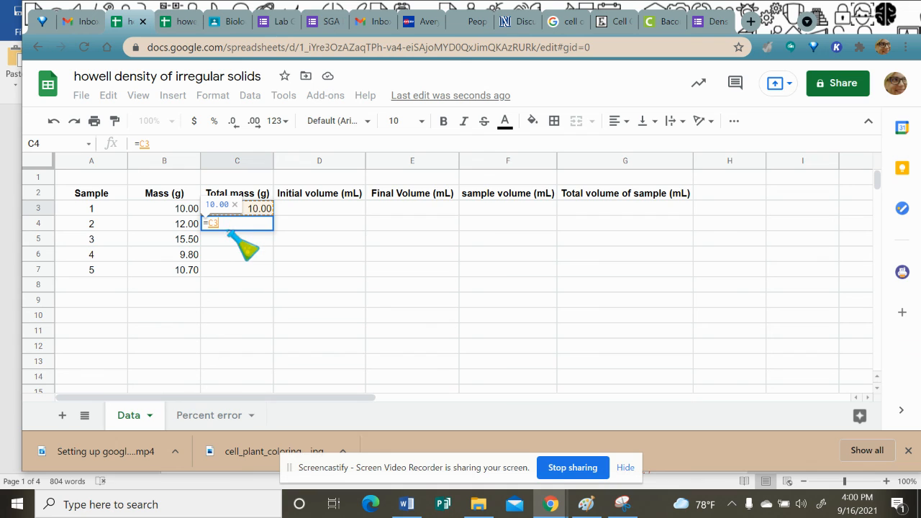